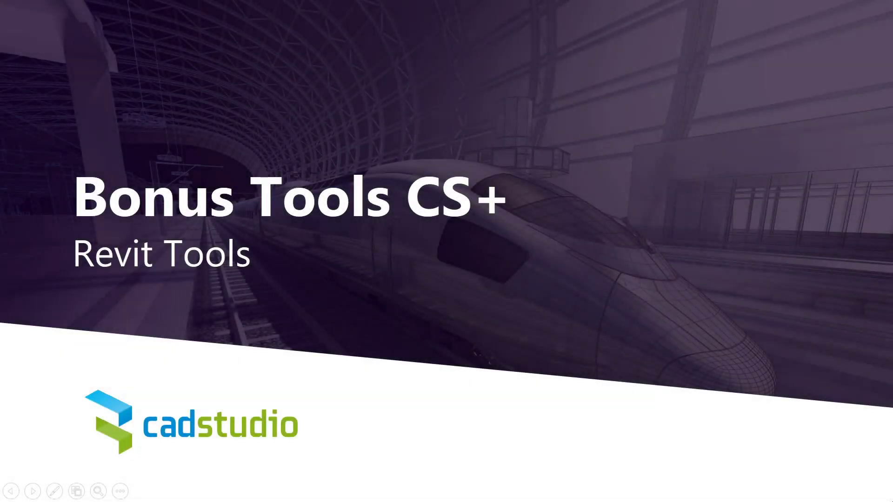
- Advance the slideshow from the Bonus Tools CS+ title to the Souřadnice slide
{"action": "key", "text": "Right"}
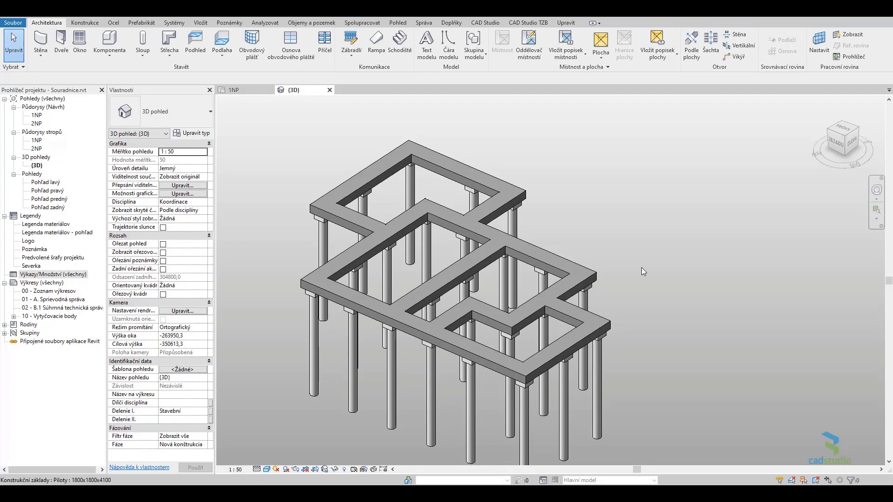
- Pan the 3D foundation model and select two piles to inspect their properties
{"action": "middle_click_drag", "start_coordinate": [635, 264], "coordinate": [619, 232]}
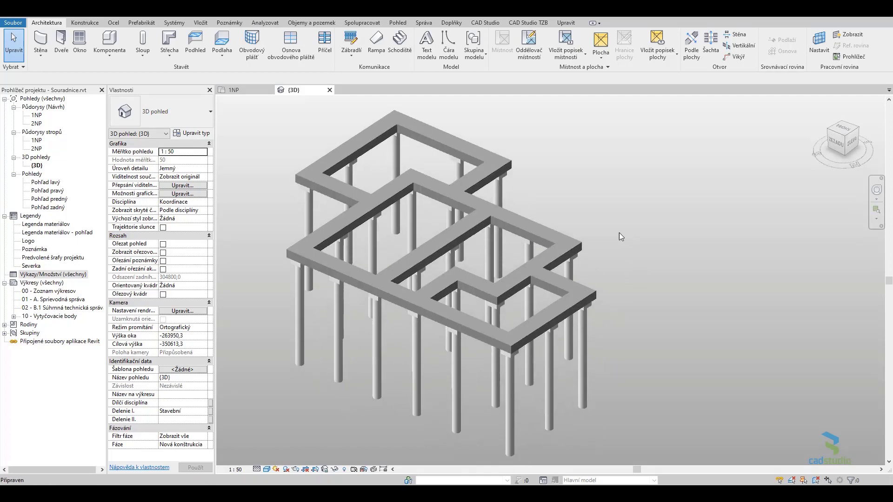
{"action": "left_click", "coordinate": [341, 307]}
{"action": "left_click", "coordinate": [416, 353]}
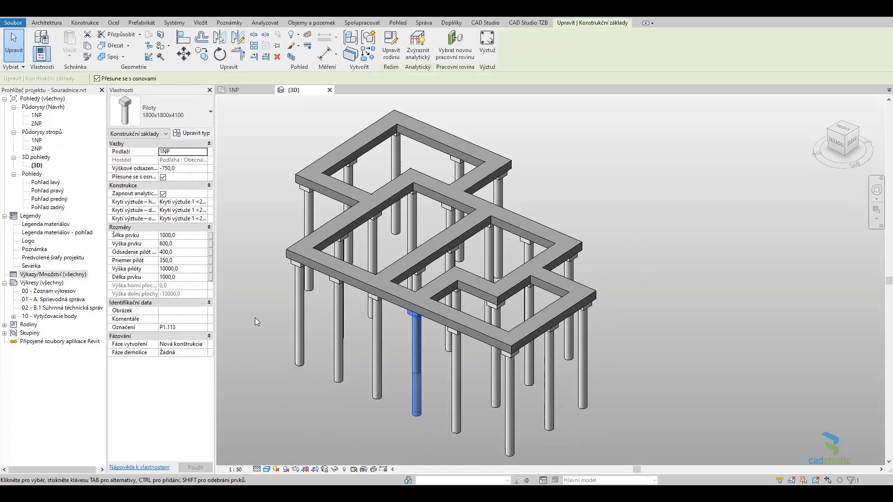
{"action": "left_click", "coordinate": [253, 299]}
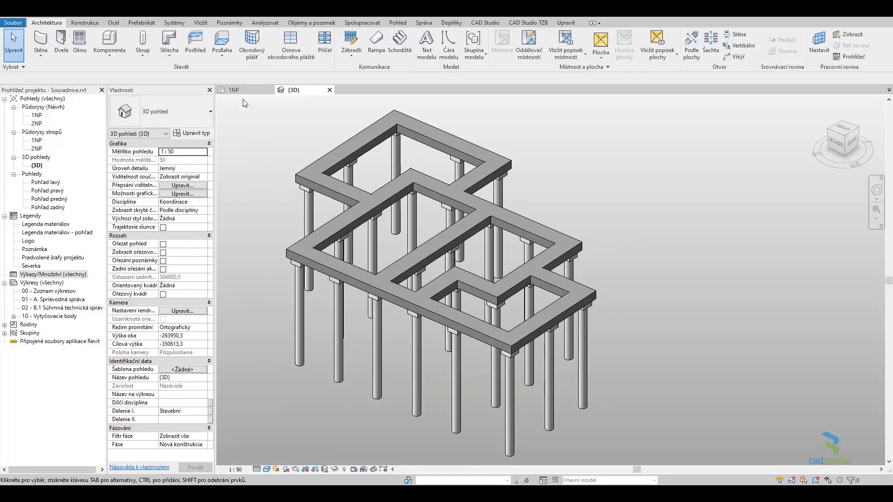
- Switch to the 1NP floor plan and check the pile at grid B-1
{"action": "left_click", "coordinate": [235, 90]}
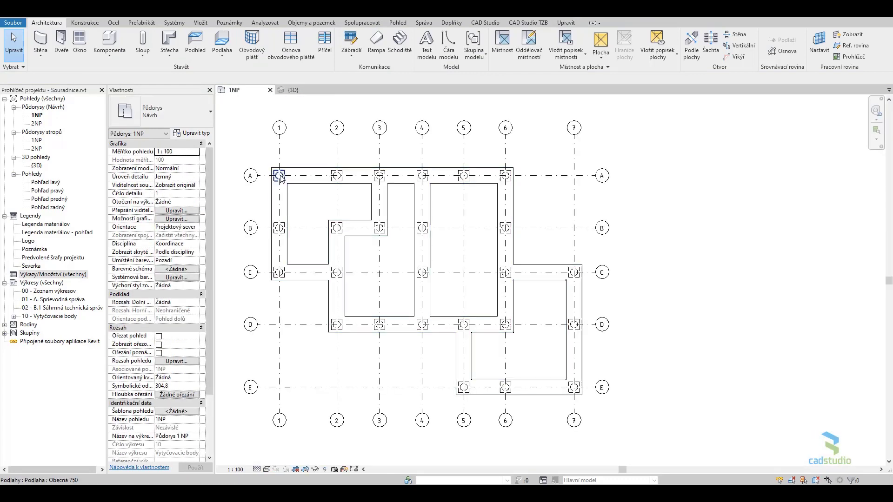
{"action": "left_click", "coordinate": [279, 227]}
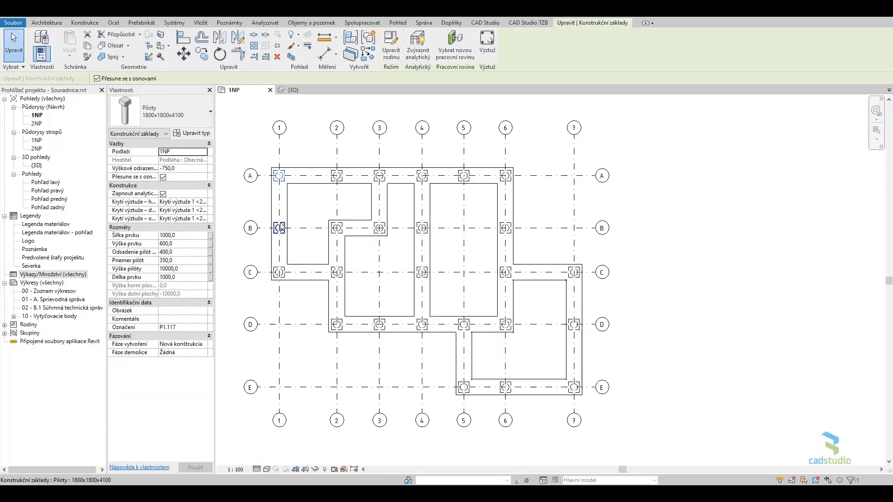
{"action": "left_click", "coordinate": [320, 203]}
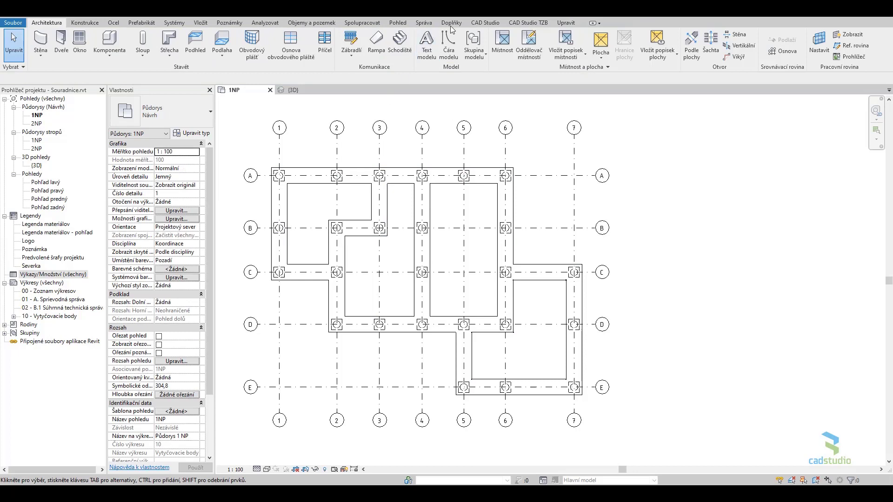
- Run the CADstudio Souřadnice tool on all objects in the current view
{"action": "left_click", "coordinate": [481, 22]}
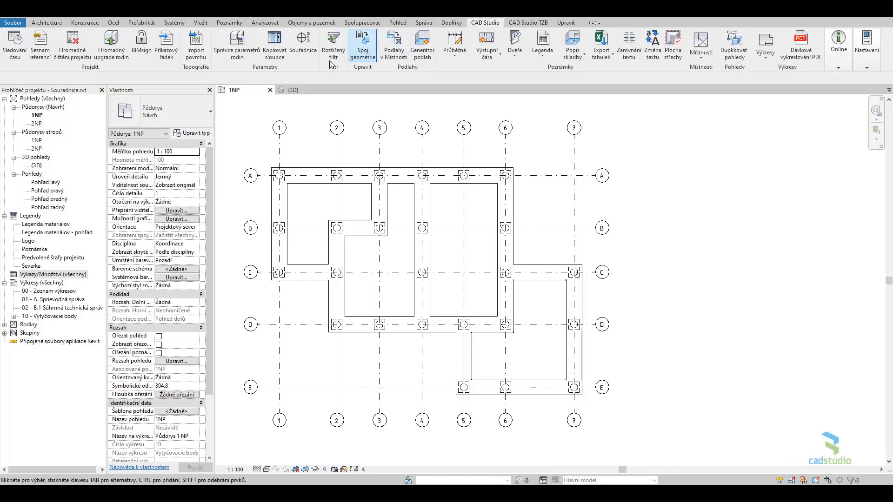
{"action": "left_click", "coordinate": [301, 58]}
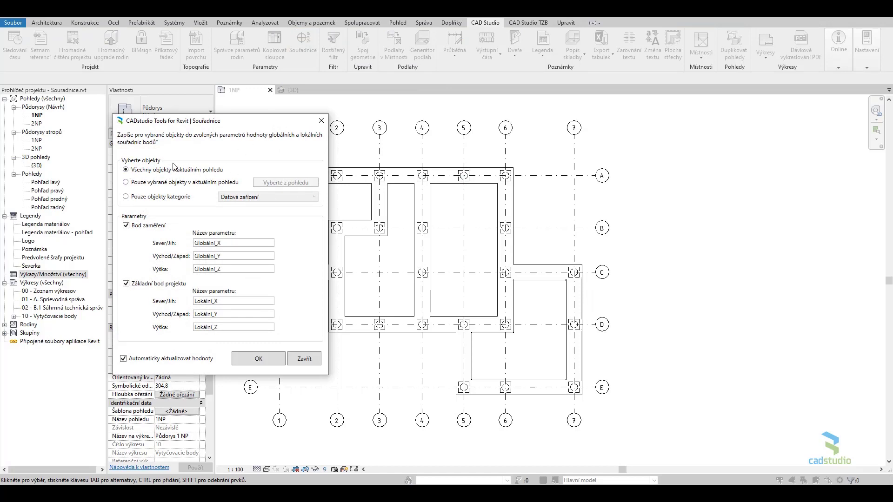
{"action": "left_click", "coordinate": [152, 183]}
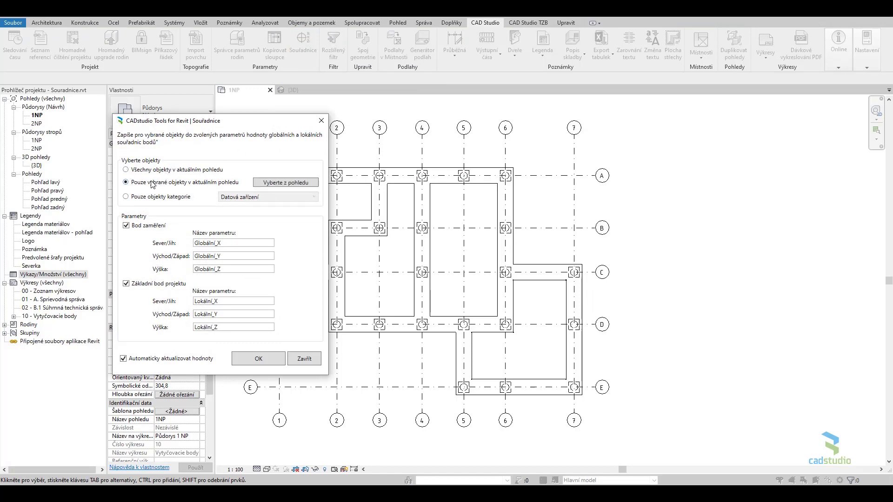
{"action": "left_click", "coordinate": [138, 199]}
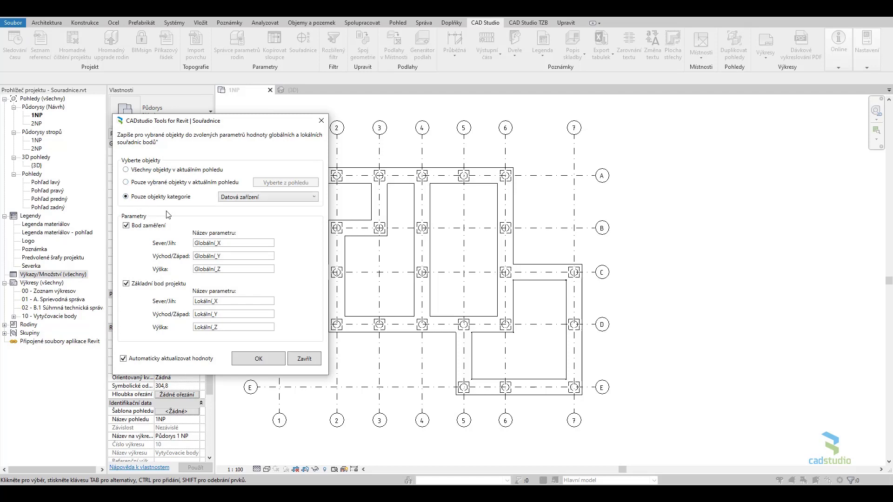
{"action": "left_click", "coordinate": [234, 200]}
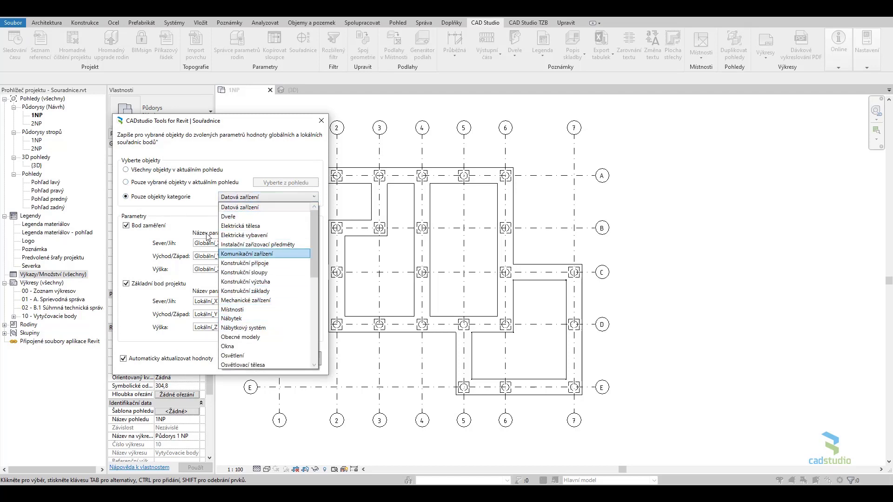
{"action": "left_click", "coordinate": [192, 213]}
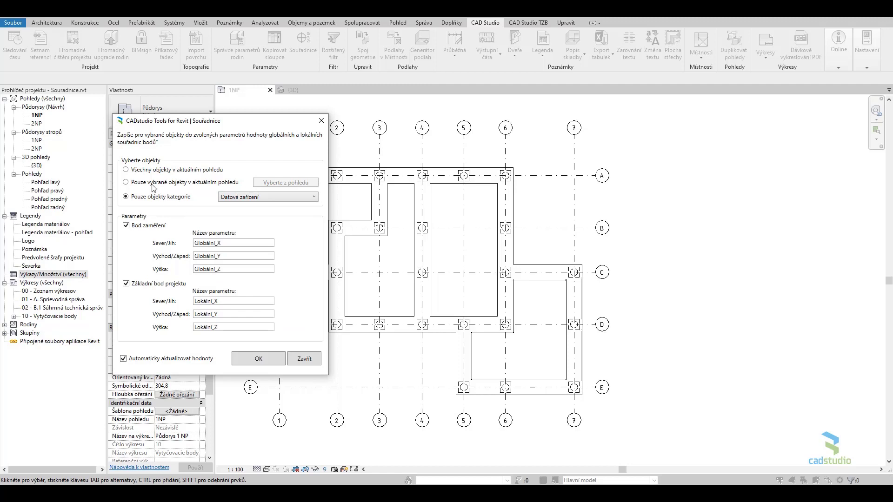
{"action": "left_click", "coordinate": [143, 171]}
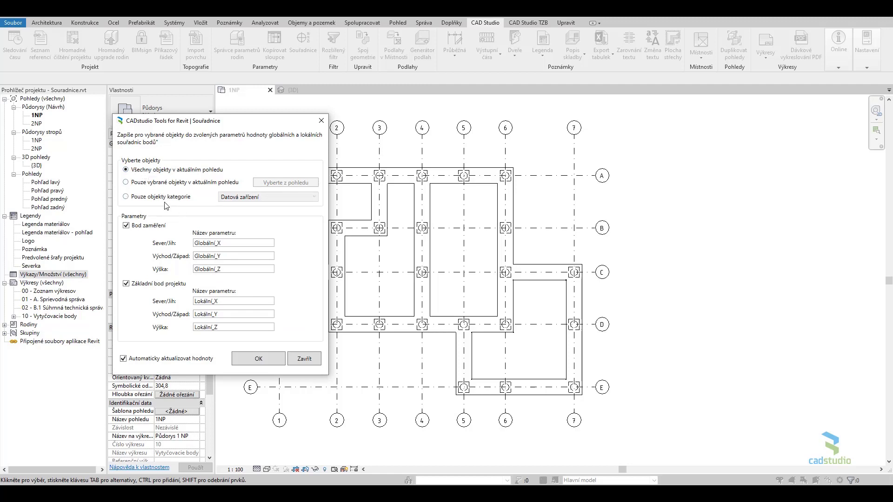
- Keep Globální and Lokální X/Y/Z outputs and automatic updating enabled, then confirm
{"action": "left_click", "coordinate": [166, 286]}
{"action": "left_click", "coordinate": [146, 226]}
{"action": "left_click", "coordinate": [155, 285]}
{"action": "left_click_drag", "start_coordinate": [227, 243], "coordinate": [181, 249]}
{"action": "left_click", "coordinate": [232, 240]}
{"action": "left_click", "coordinate": [124, 358]}
{"action": "left_click", "coordinate": [240, 363]}
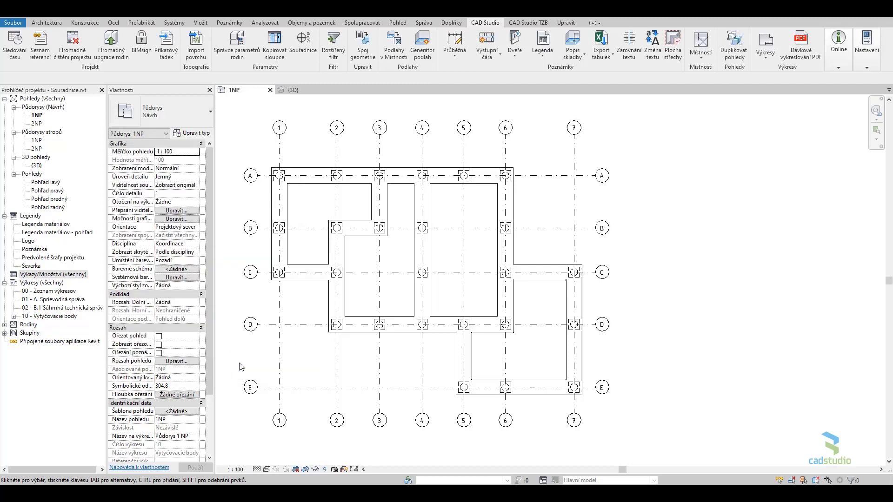
- Read the coordinate values of piles C1, B1, C2 and D2 in Properties
{"action": "left_click", "coordinate": [286, 275]}
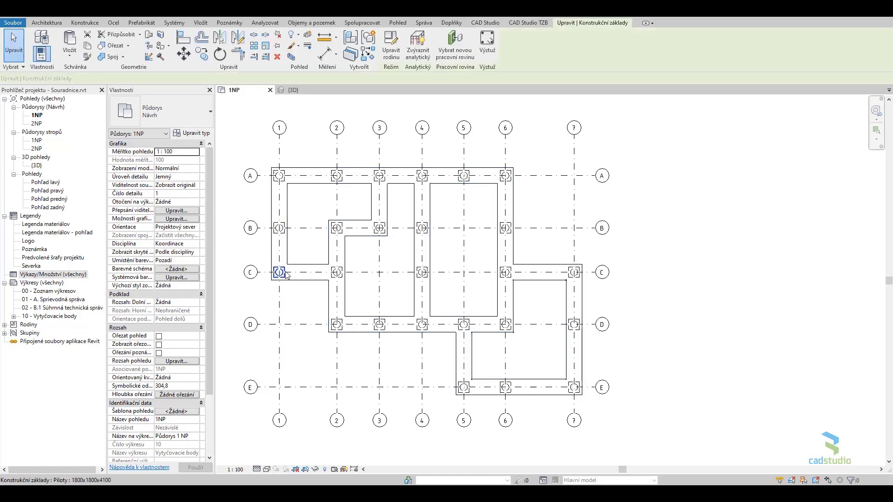
{"action": "left_click", "coordinate": [280, 229]}
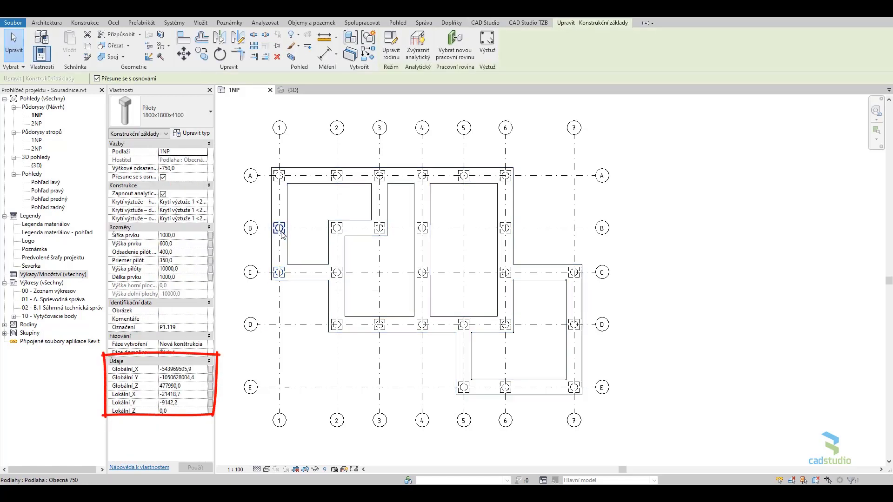
{"action": "left_click", "coordinate": [336, 272]}
{"action": "left_click", "coordinate": [343, 325]}
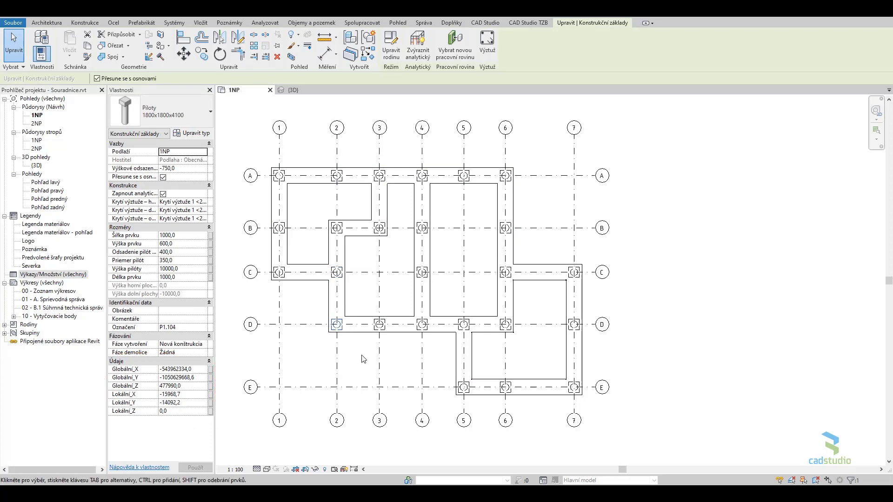
- Zoom in and drag the D2 pile slightly to watch its coordinates update
{"action": "scroll", "coordinate": [355, 345], "scroll_direction": "up", "scroll_amount": 3}
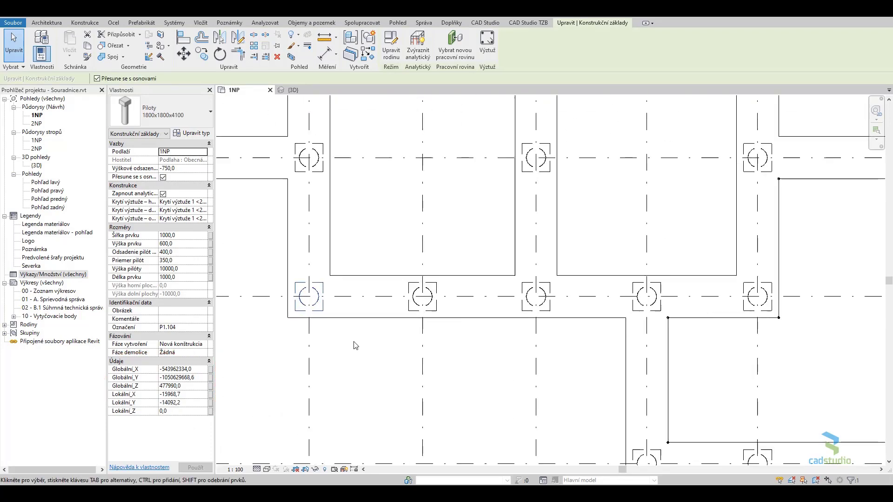
{"action": "scroll", "coordinate": [355, 345], "scroll_direction": "up", "scroll_amount": 2}
{"action": "mouse_move", "coordinate": [336, 289]}
{"action": "left_mouse_down"}
{"action": "mouse_move", "coordinate": [361, 290]}
{"action": "mouse_move", "coordinate": [308, 226]}
{"action": "mouse_move", "coordinate": [375, 213]}
{"action": "mouse_move", "coordinate": [333, 281]}
{"action": "mouse_move", "coordinate": [307, 282]}
{"action": "left_mouse_up"}
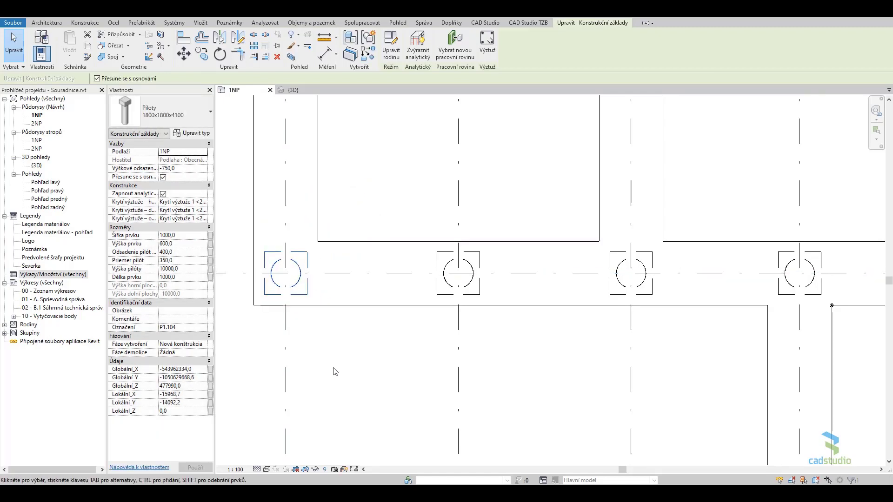
{"action": "left_click", "coordinate": [369, 63]}
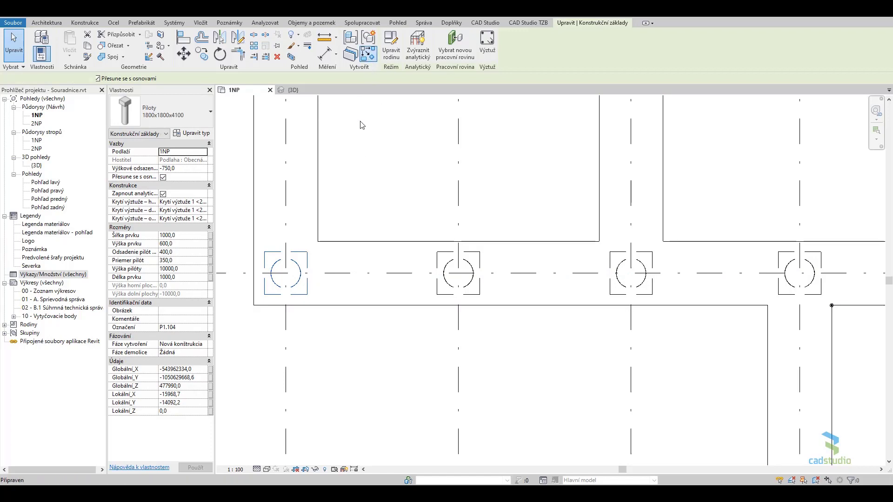
{"action": "left_click", "coordinate": [337, 357]}
{"action": "left_click", "coordinate": [394, 391]}
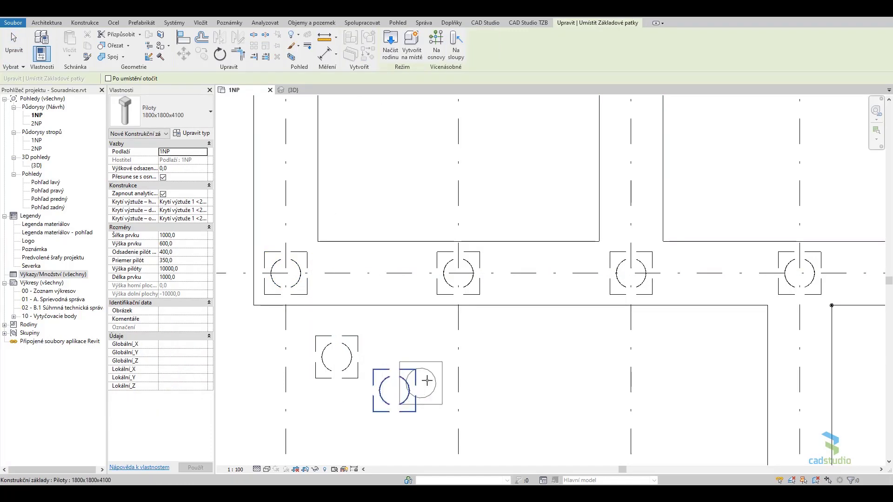
{"action": "left_click", "coordinate": [492, 357]}
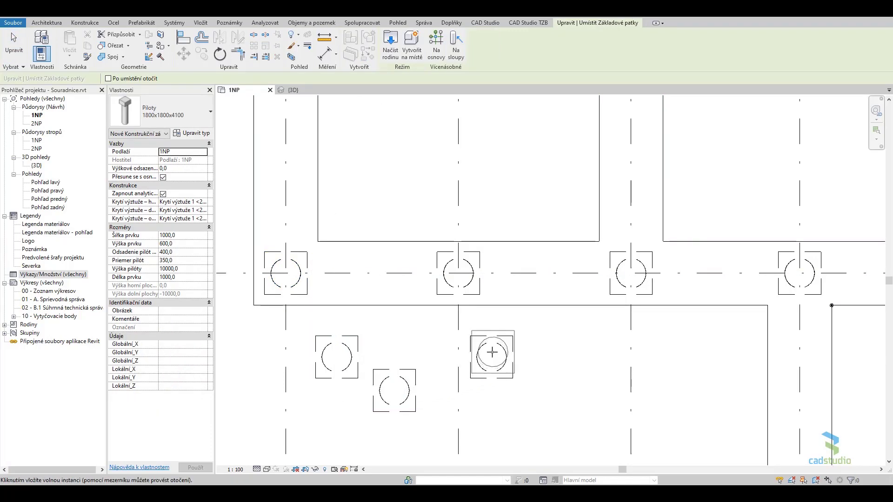
{"action": "key", "text": "Escape"}
{"action": "key", "text": "Escape"}
{"action": "left_click", "coordinate": [394, 370]}
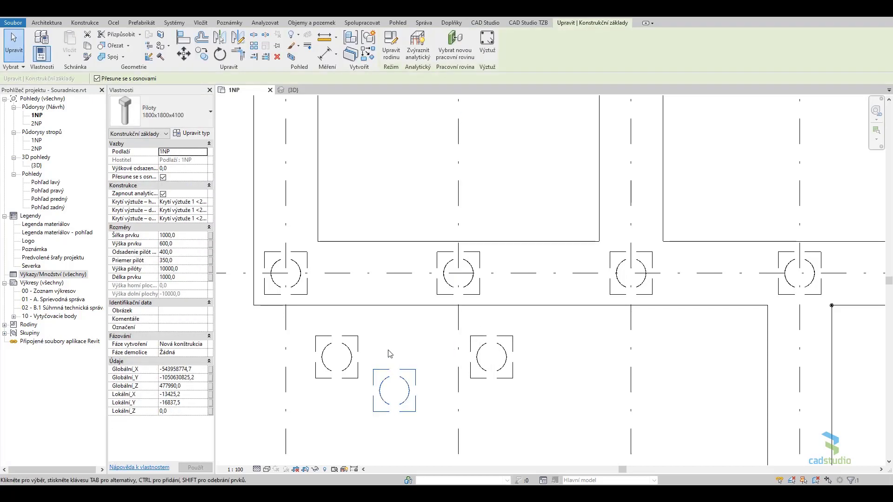
{"action": "left_click", "coordinate": [337, 336]}
{"action": "left_click", "coordinate": [471, 346]}
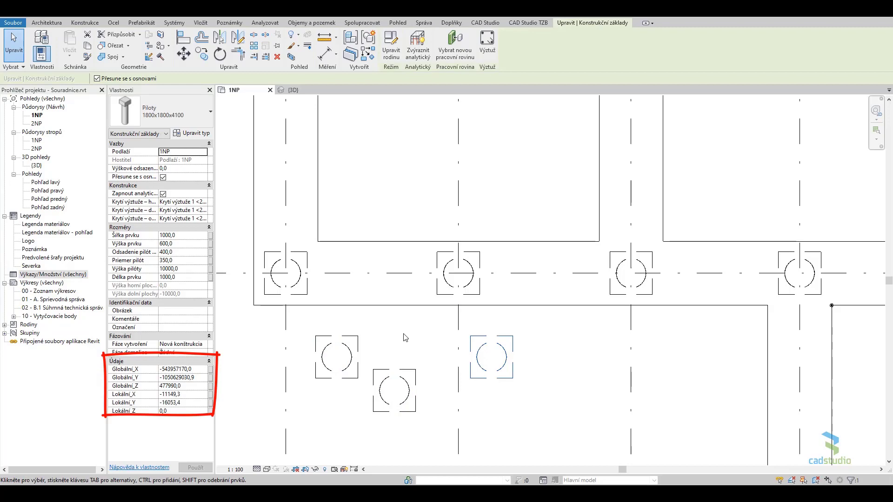
{"action": "key", "text": "Escape"}
{"action": "left_click_drag", "start_coordinate": [299, 320], "coordinate": [564, 425]}
- Start a new schedule for the Konstrukční základy category
{"action": "key", "text": "Delete"}
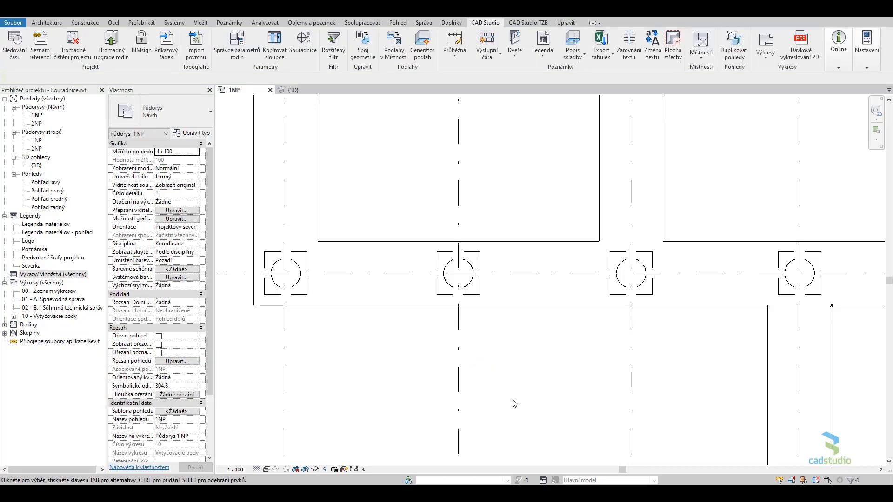
{"action": "scroll", "coordinate": [514, 382], "scroll_direction": "down", "scroll_amount": 2}
{"action": "scroll", "coordinate": [514, 382], "scroll_direction": "down", "scroll_amount": 3}
{"action": "scroll", "coordinate": [429, 363], "scroll_direction": "up", "scroll_amount": 1}
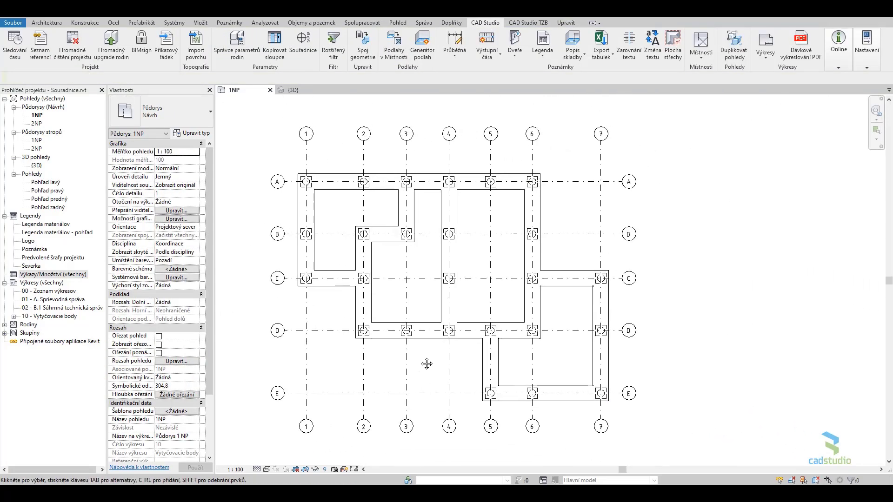
{"action": "right_click", "coordinate": [37, 274]}
{"action": "left_click", "coordinate": [65, 278]}
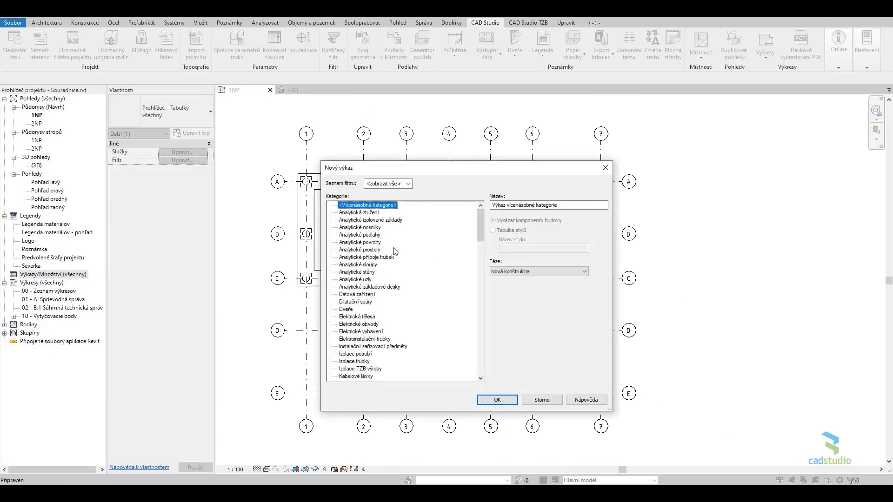
{"action": "scroll", "coordinate": [374, 372], "scroll_direction": "down", "scroll_amount": 1}
{"action": "double_click", "coordinate": [375, 369]}
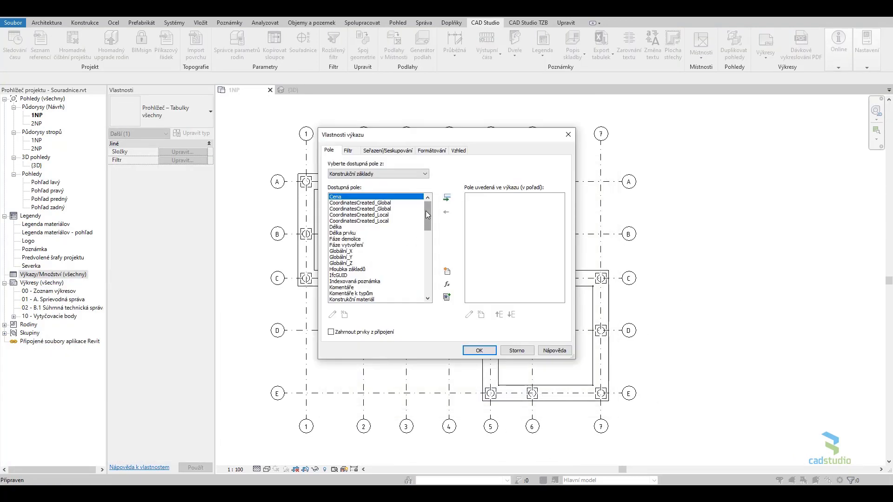
- Add Označení, Globální_X, Globální_Y and Globální_Z as schedule fields and create it
{"action": "double_click", "coordinate": [344, 294]}
{"action": "scroll", "coordinate": [400, 253], "scroll_direction": "up", "scroll_amount": 2}
{"action": "left_click_drag", "start_coordinate": [355, 209], "coordinate": [355, 221]}
{"action": "left_click", "coordinate": [448, 199]}
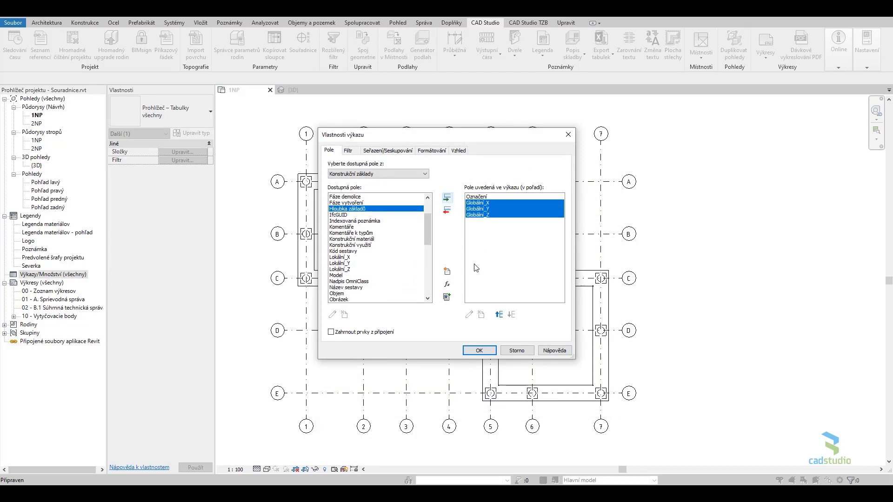
{"action": "key", "text": "Return"}
- Format the Globální_X and Globální_Y fields as metres with two decimals
{"action": "scroll", "coordinate": [441, 259], "scroll_direction": "up", "scroll_amount": 2, "text": "ctrl"}
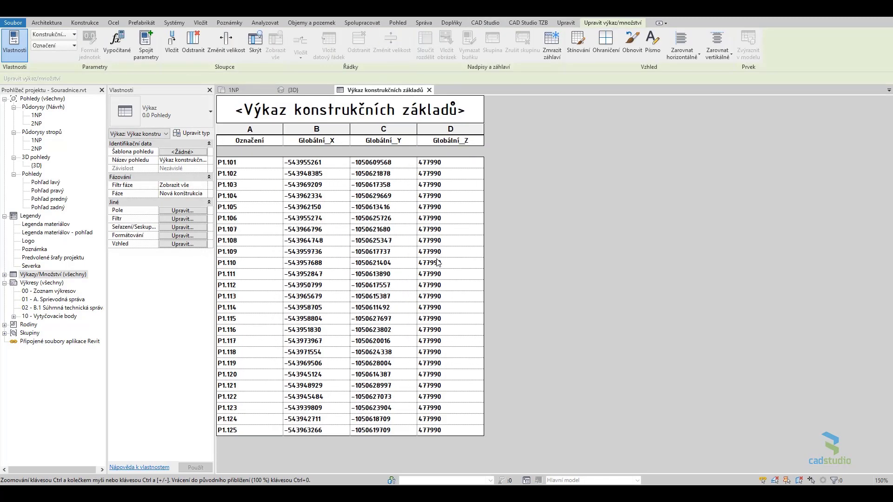
{"action": "left_click", "coordinate": [182, 235]}
{"action": "left_click", "coordinate": [341, 178]}
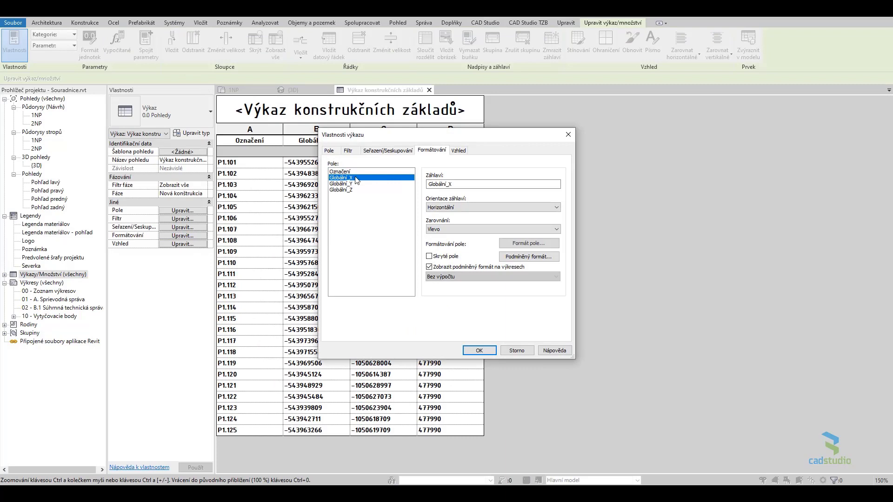
{"action": "left_click", "coordinate": [540, 243]}
{"action": "left_click", "coordinate": [472, 197]}
{"action": "left_click", "coordinate": [404, 221]}
{"action": "left_click", "coordinate": [496, 314]}
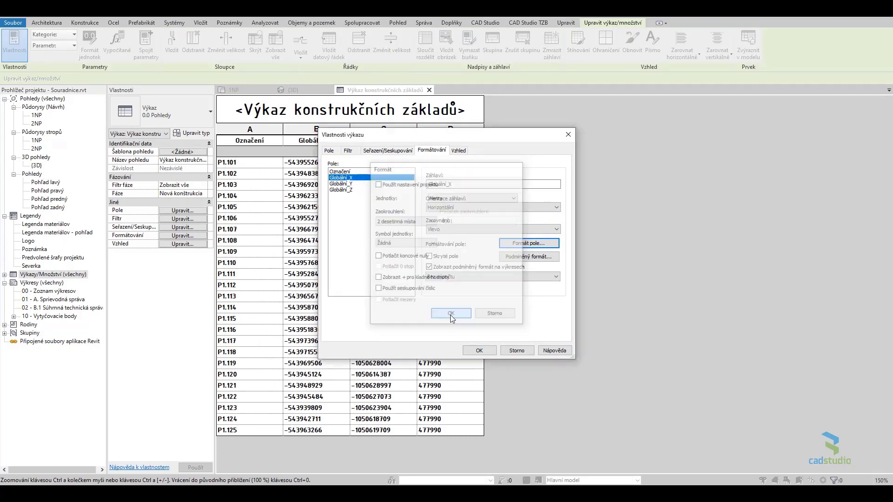
{"action": "left_click", "coordinate": [341, 183]}
{"action": "left_click", "coordinate": [528, 243]}
{"action": "left_click", "coordinate": [472, 198]}
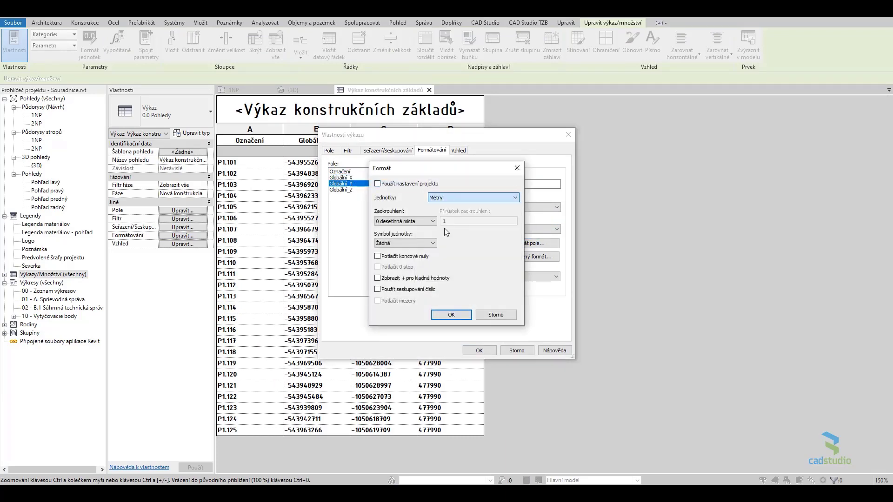
{"action": "left_click", "coordinate": [405, 222]}
{"action": "left_click", "coordinate": [393, 260]}
- Format Globální_Z as metres with two decimals and apply the schedule formatting
{"action": "left_click", "coordinate": [450, 315]}
{"action": "left_click", "coordinate": [341, 189]}
{"action": "left_click", "coordinate": [535, 243]}
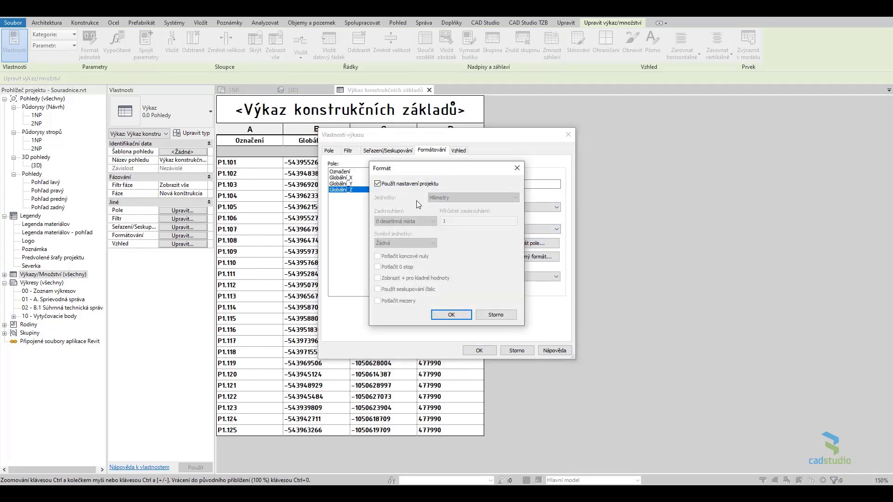
{"action": "left_click", "coordinate": [472, 197]}
{"action": "left_click", "coordinate": [449, 230]}
{"action": "left_click", "coordinate": [404, 222]}
{"action": "left_click", "coordinate": [393, 260]}
{"action": "left_click", "coordinate": [451, 314]}
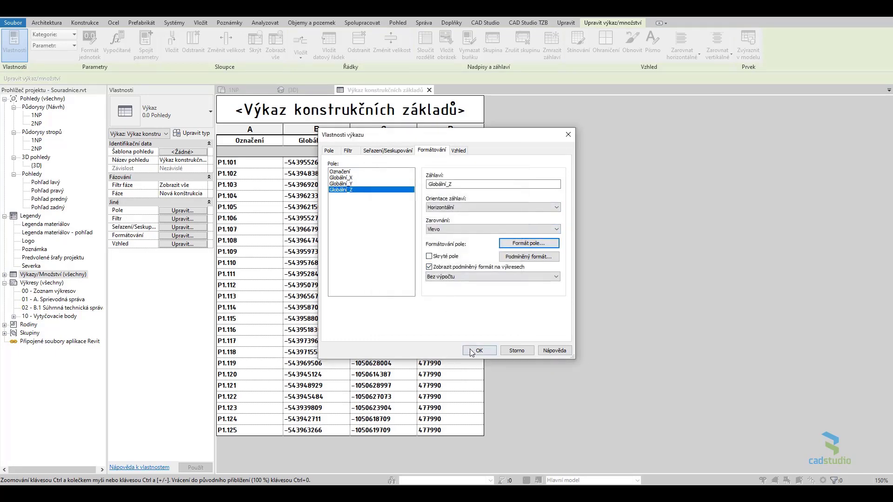
{"action": "left_click", "coordinate": [479, 350]}
- Place the foundation schedule on sheet 10 - Vytyčovacie body below the plan
{"action": "double_click", "coordinate": [67, 318]}
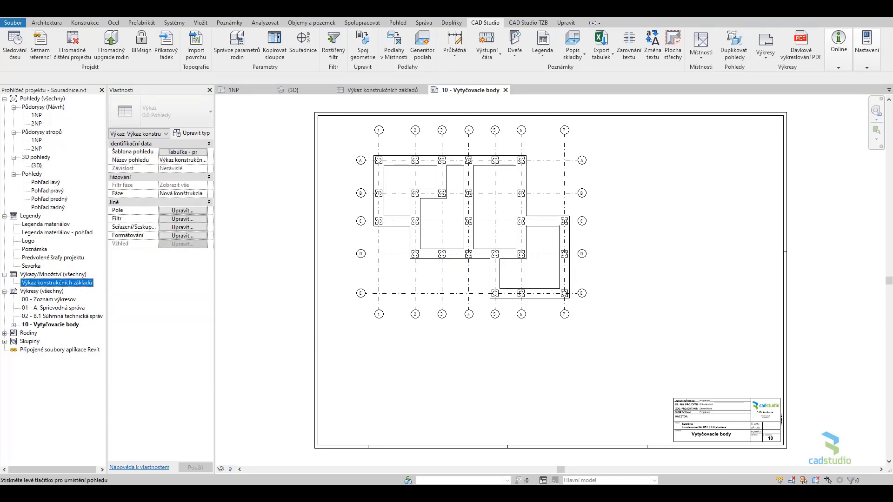
{"action": "left_click_drag", "start_coordinate": [70, 281], "coordinate": [372, 334]}
{"action": "left_click", "coordinate": [358, 331]}
{"action": "scroll", "coordinate": [440, 384], "scroll_direction": "up", "scroll_amount": 4}
{"action": "scroll", "coordinate": [456, 382], "scroll_direction": "up", "scroll_amount": 1}
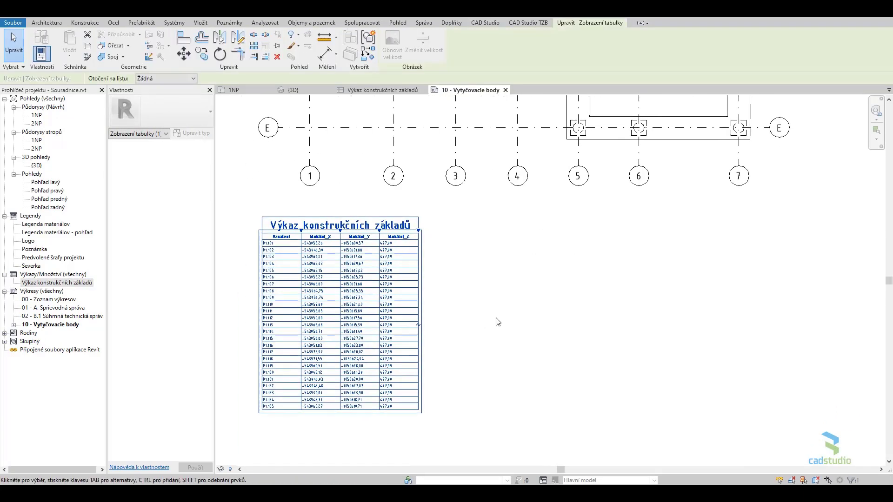
{"action": "left_click", "coordinate": [497, 322]}
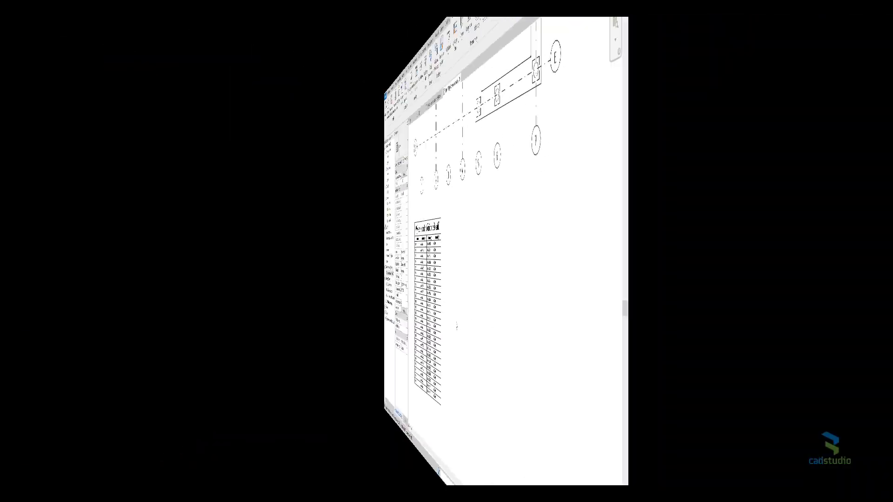
- Place CS_Hřebík survey points on the slab corners using Component (CM)
{"action": "scroll", "coordinate": [432, 163], "scroll_direction": "up", "scroll_amount": 3}
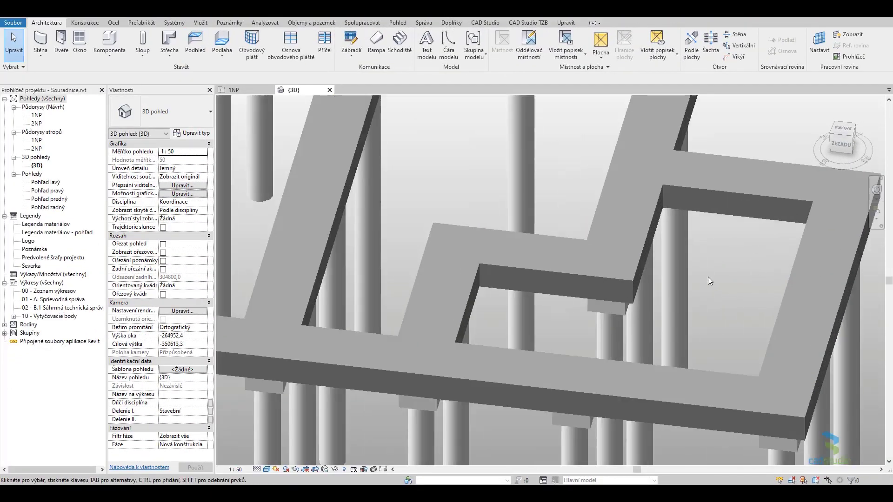
{"action": "scroll", "coordinate": [505, 187], "scroll_direction": "up", "scroll_amount": 4}
{"action": "key", "text": "c"}
{"action": "key", "text": "m"}
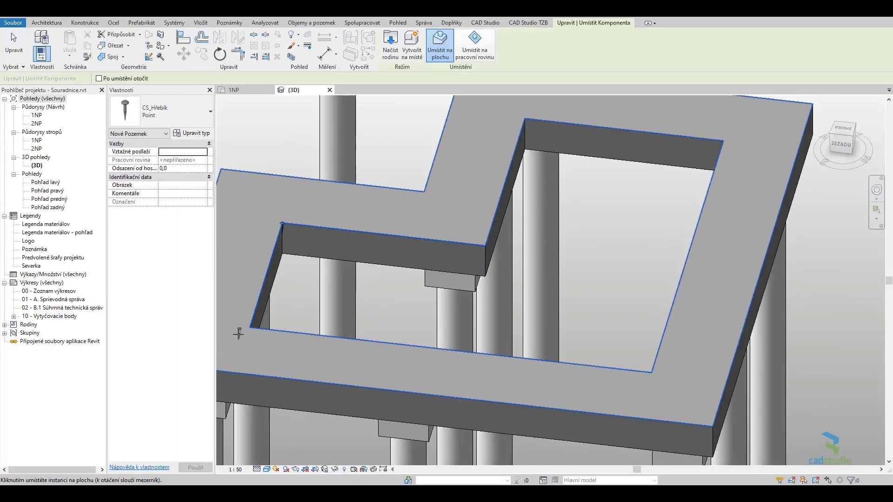
{"action": "scroll", "coordinate": [567, 405], "scroll_direction": "down", "scroll_amount": 3}
{"action": "scroll", "coordinate": [642, 372], "scroll_direction": "up", "scroll_amount": 6}
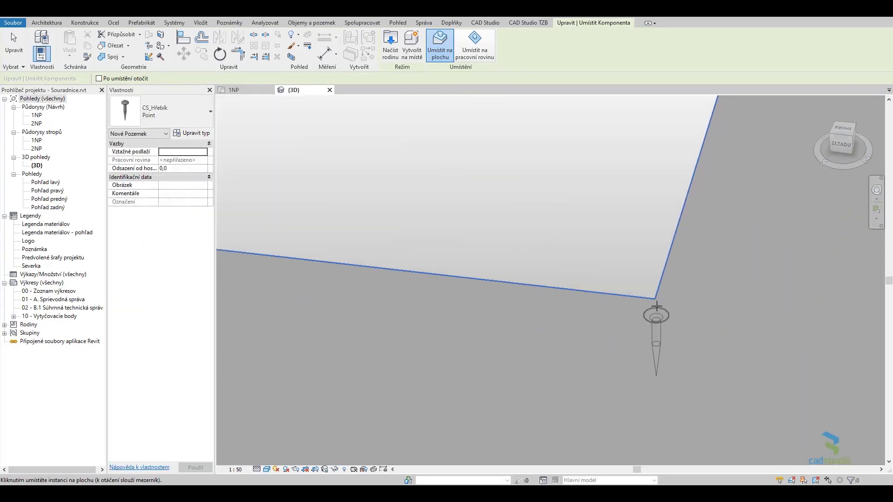
{"action": "scroll", "coordinate": [584, 349], "scroll_direction": "down", "scroll_amount": 2}
{"action": "scroll", "coordinate": [612, 268], "scroll_direction": "down", "scroll_amount": 3}
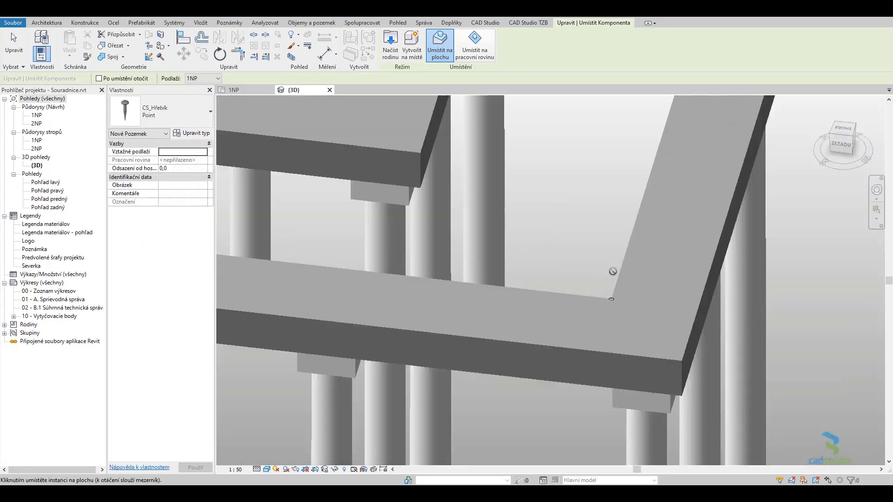
{"action": "middle_click_drag", "start_coordinate": [612, 269], "coordinate": [636, 209]}
{"action": "scroll", "coordinate": [636, 208], "scroll_direction": "up", "scroll_amount": 2}
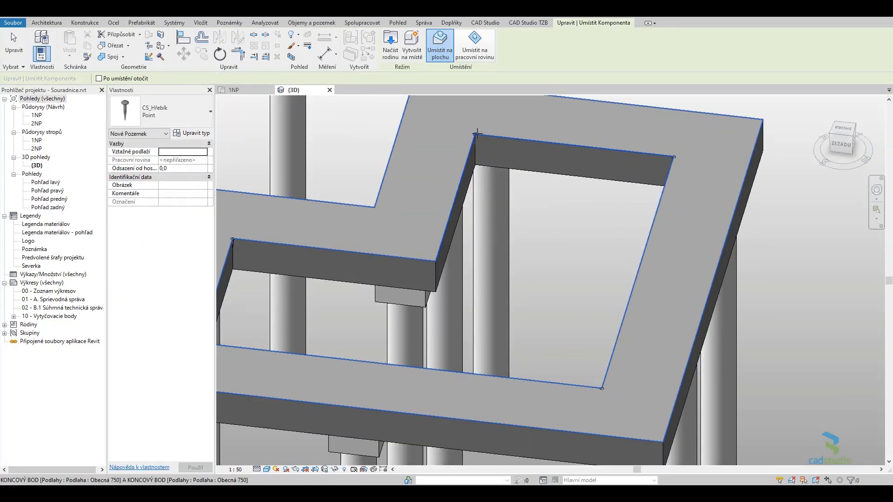
{"action": "scroll", "coordinate": [449, 250], "scroll_direction": "up", "scroll_amount": 2}
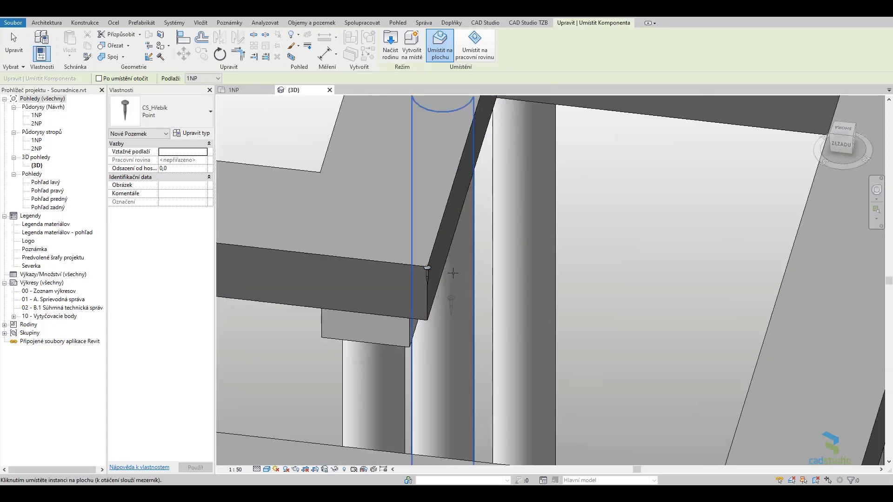
{"action": "key", "text": "Escape"}
{"action": "key", "text": "Escape"}
- Orbit the model toward the slab opening and bring up the CAD Studio commands
{"action": "scroll", "coordinate": [520, 263], "scroll_direction": "down", "scroll_amount": 3}
{"action": "middle_click_drag", "start_coordinate": [520, 263], "coordinate": [552, 256], "text": "shift"}
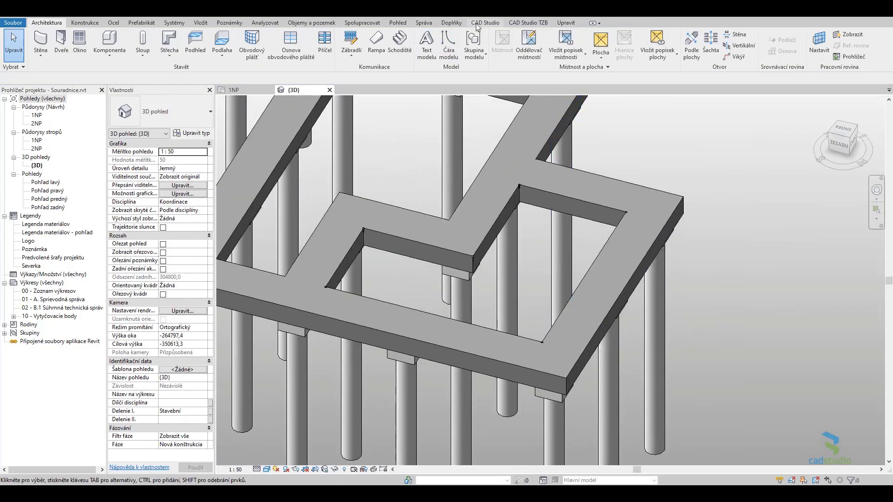
{"action": "left_click", "coordinate": [482, 23]}
- Write global coordinates to Pozemek category objects only, skipping Základní bod projektu values
{"action": "left_click", "coordinate": [305, 55]}
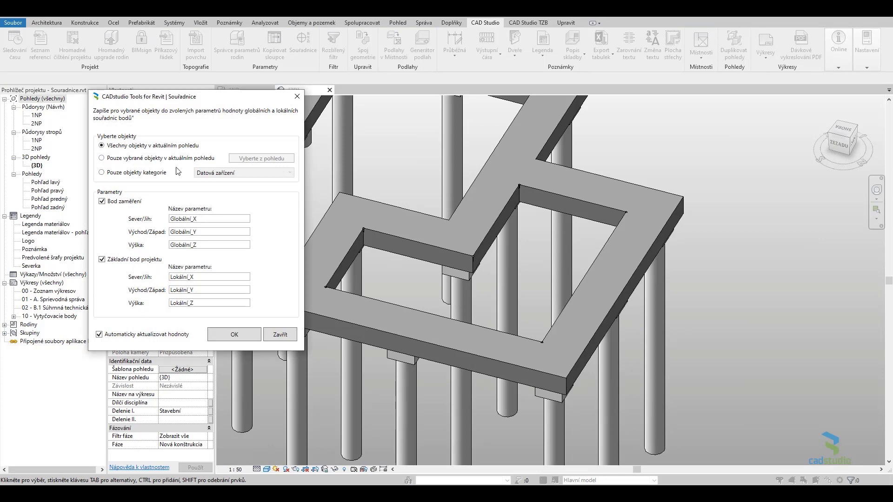
{"action": "left_click", "coordinate": [133, 173]}
{"action": "left_click", "coordinate": [226, 174]}
{"action": "scroll", "coordinate": [221, 203], "scroll_direction": "down", "scroll_amount": 5}
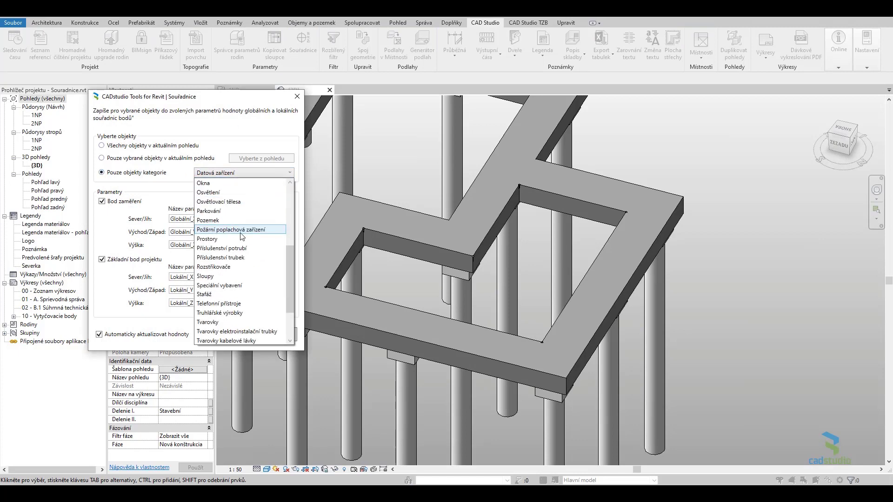
{"action": "left_click", "coordinate": [212, 220]}
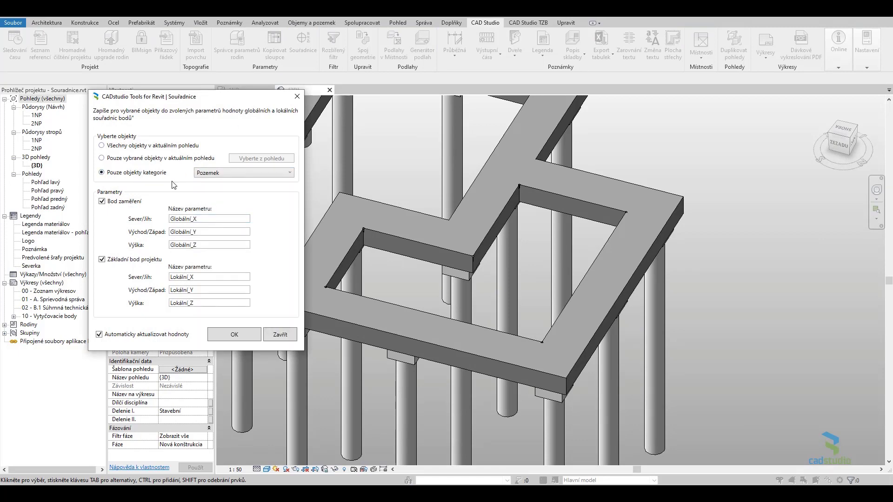
{"action": "left_click", "coordinate": [112, 260]}
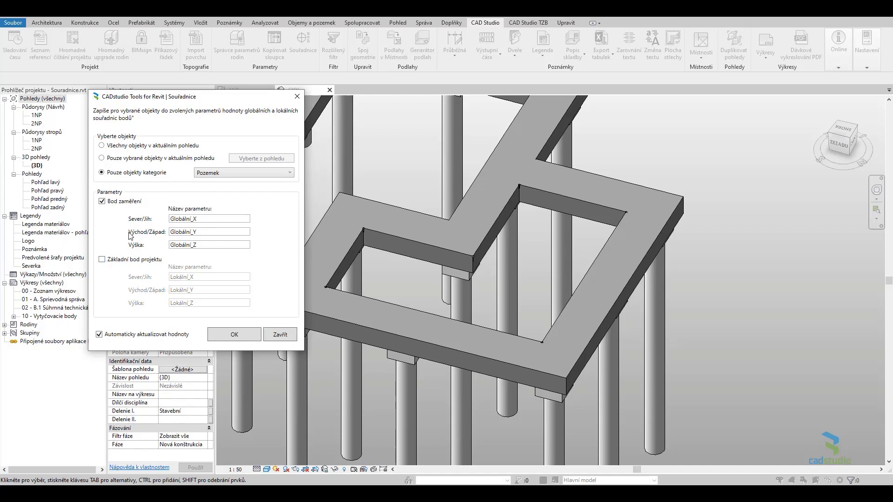
{"action": "left_click", "coordinate": [232, 337]}
- Select two survey points to compare their written coordinates
{"action": "scroll", "coordinate": [386, 277], "scroll_direction": "up", "scroll_amount": 3}
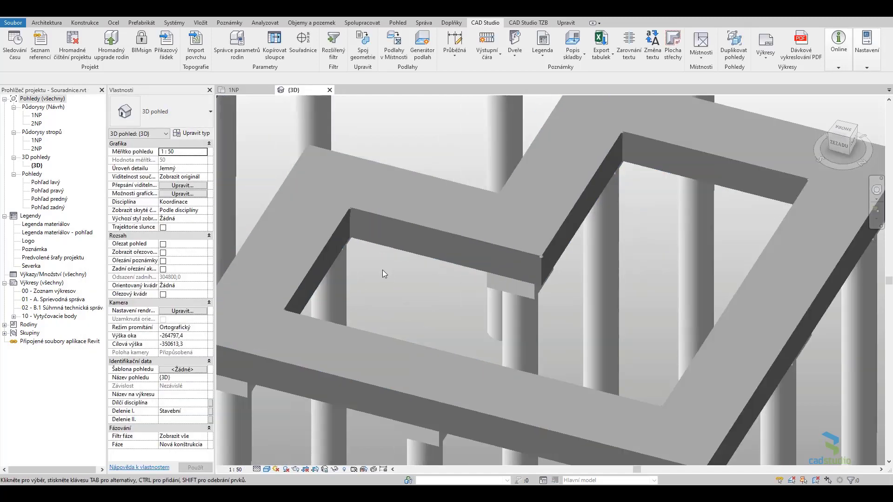
{"action": "scroll", "coordinate": [382, 273], "scroll_direction": "up", "scroll_amount": 3}
{"action": "left_click", "coordinate": [283, 110]}
{"action": "middle_click_drag", "start_coordinate": [283, 110], "coordinate": [351, 326]}
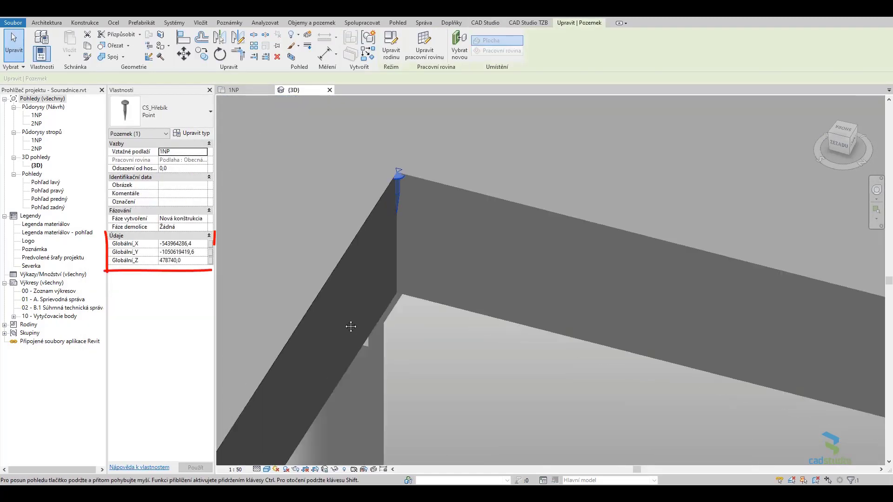
{"action": "scroll", "coordinate": [350, 327], "scroll_direction": "up", "scroll_amount": 2}
{"action": "scroll", "coordinate": [417, 280], "scroll_direction": "up", "scroll_amount": 2}
{"action": "left_click", "coordinate": [363, 350]}
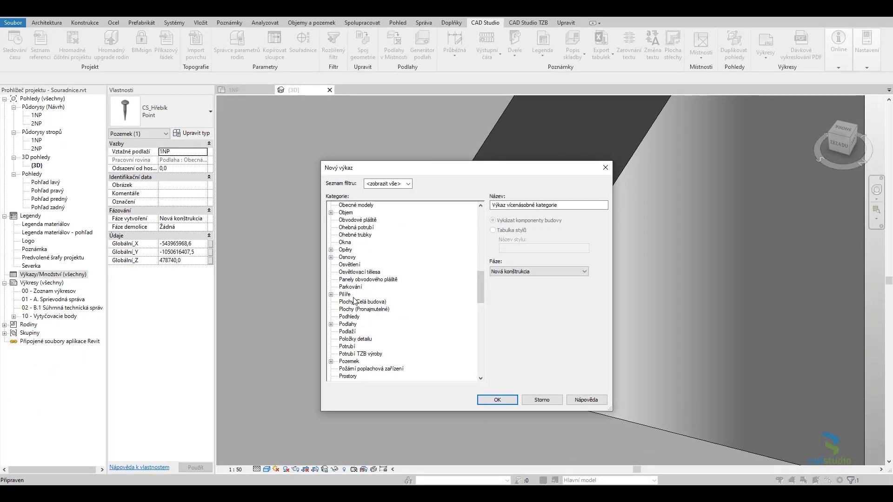
- Create the Výkaz pozemků schedule with Označení and Globální_X/Y/Z fields
{"action": "double_click", "coordinate": [359, 363]}
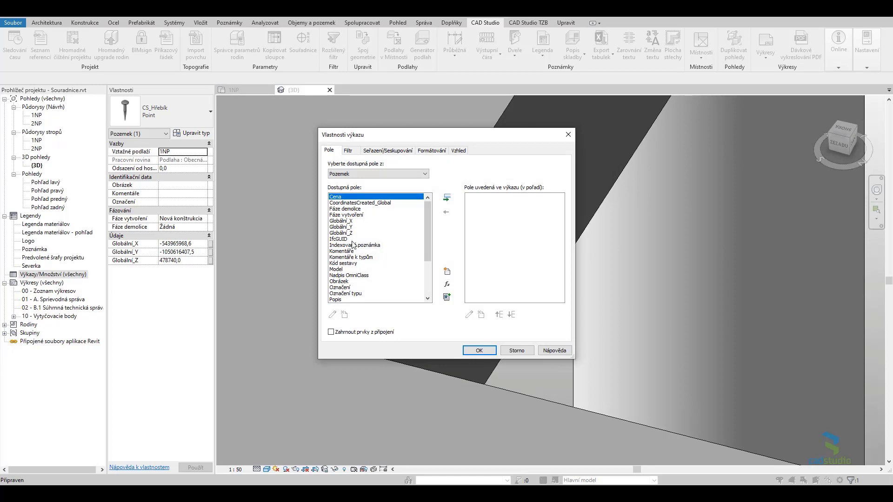
{"action": "double_click", "coordinate": [345, 289]}
{"action": "double_click", "coordinate": [341, 220]}
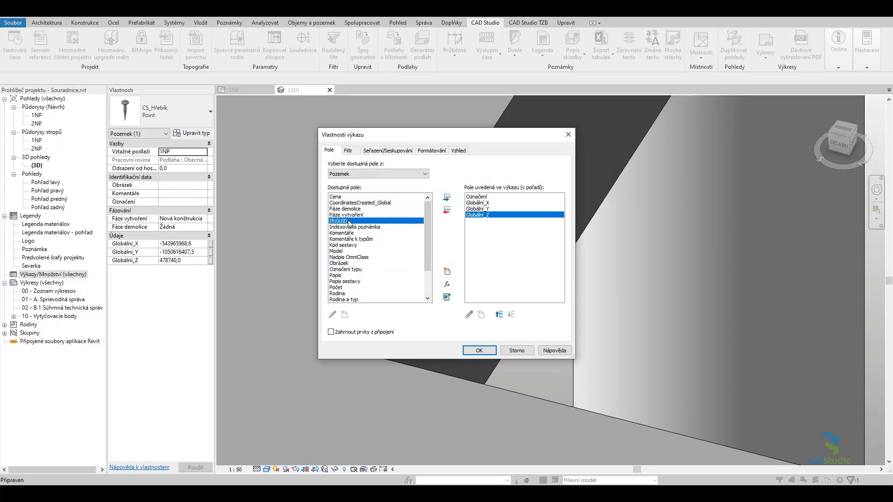
{"action": "double_click", "coordinate": [341, 220]}
{"action": "left_click", "coordinate": [479, 350]}
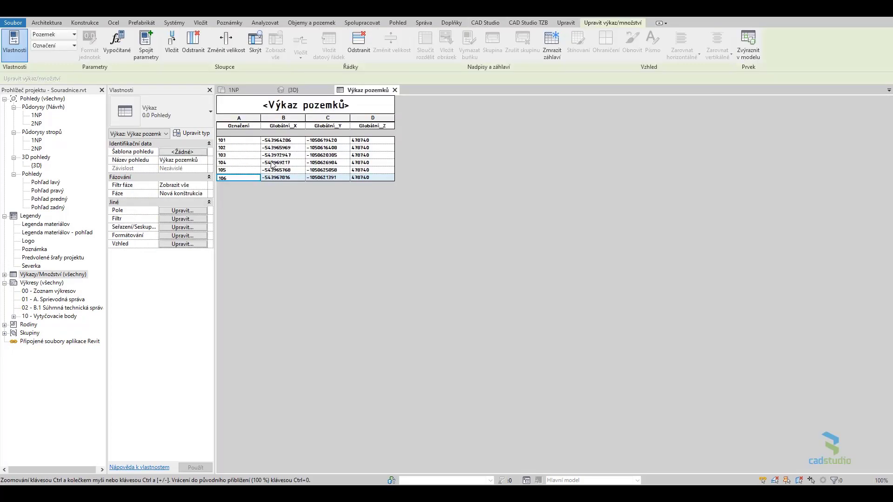